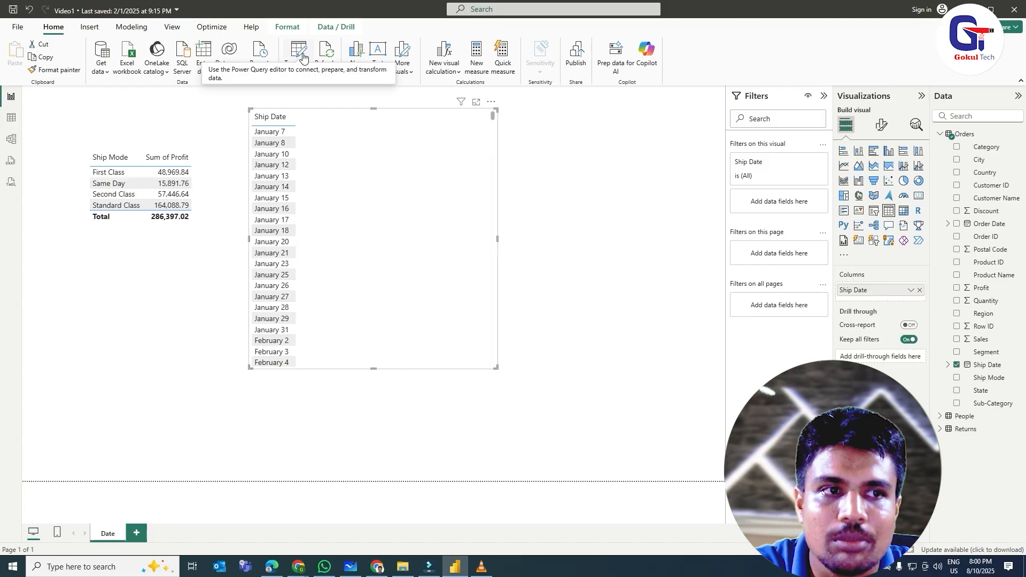
- Open the Power Query editor and create a new blank query
left_click(302, 57)
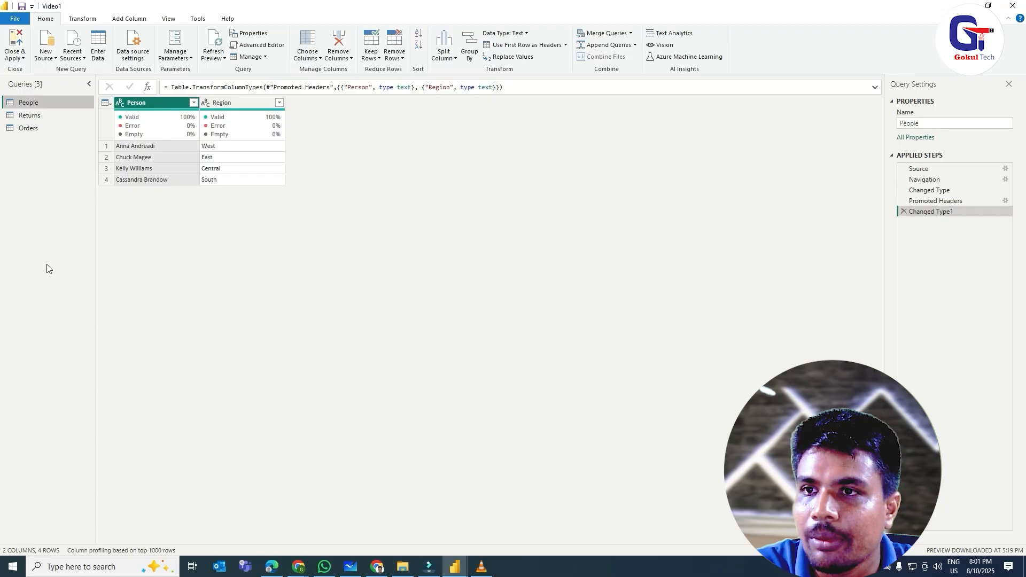
left_click(53, 61)
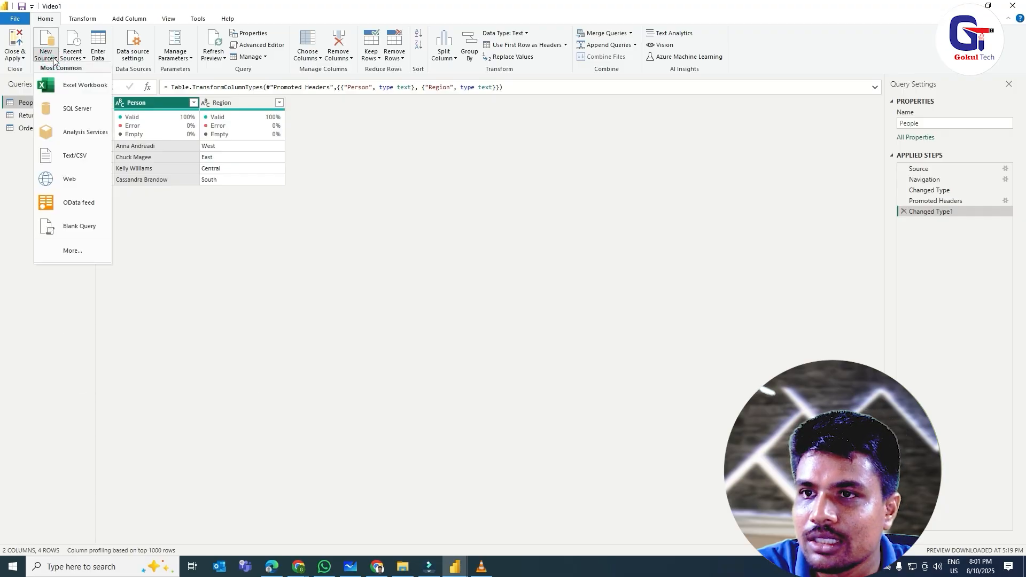
left_click(76, 228)
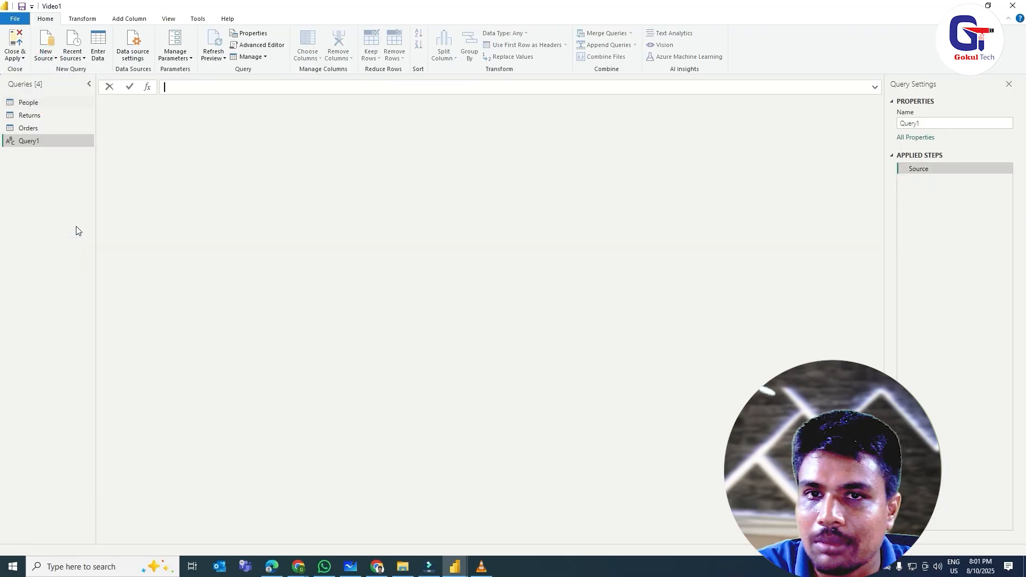
- Begin the blank query's formula with the List.Dates function, removing the duplicated "list" text before it
type("=")
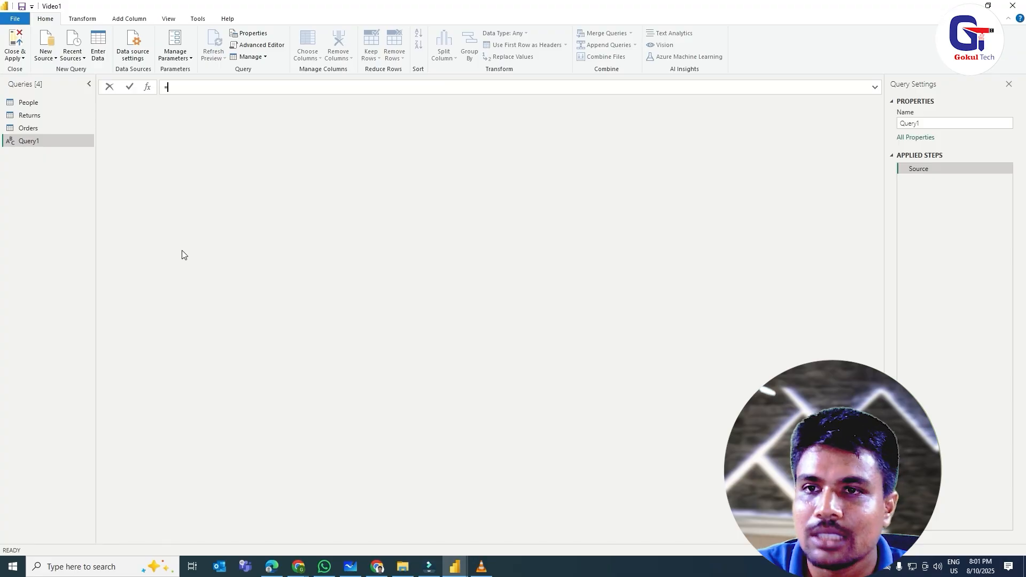
type("list.")
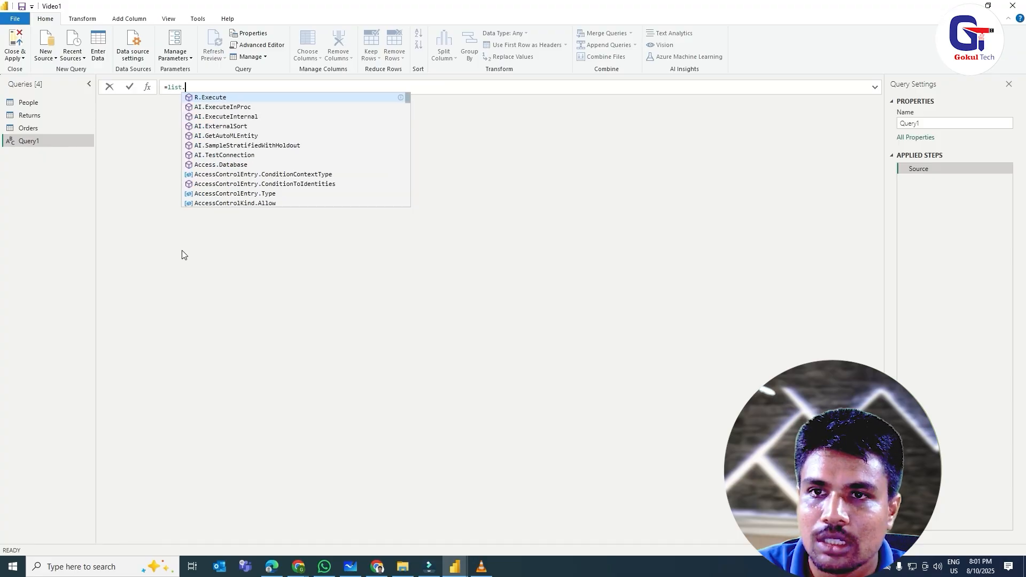
type("dates")
key("Tab")
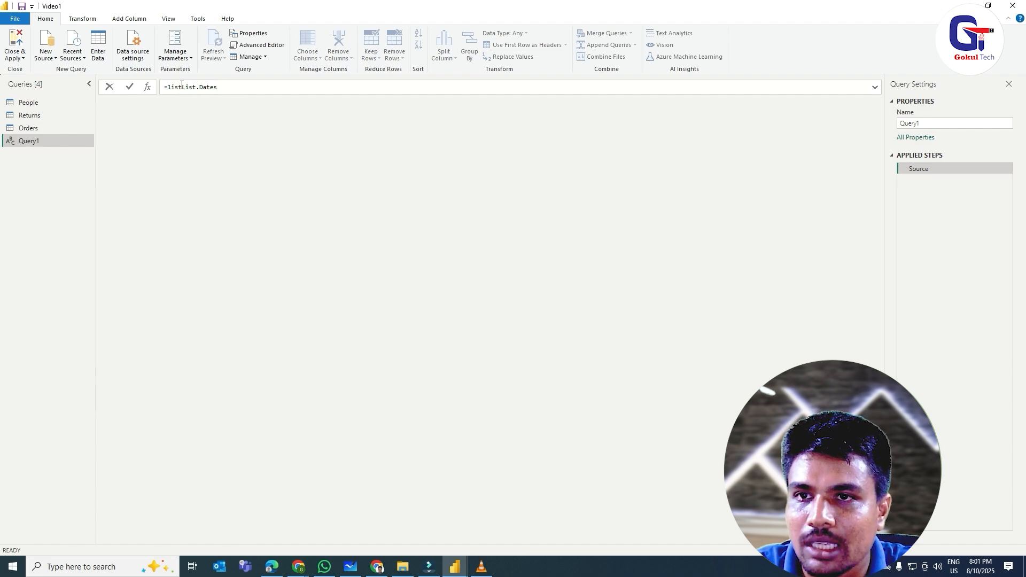
left_click_drag(182, 88, 167, 88)
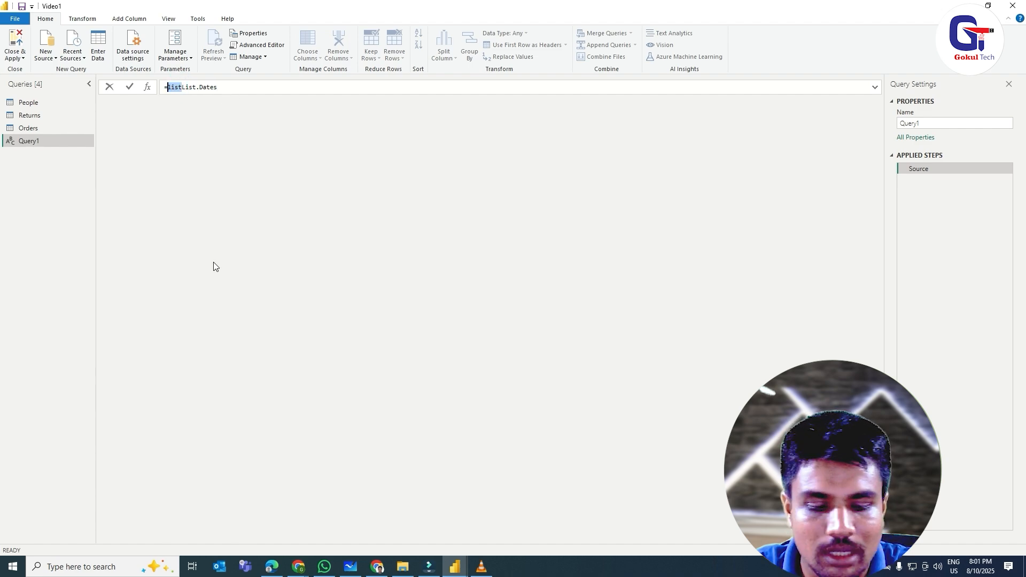
key("Delete")
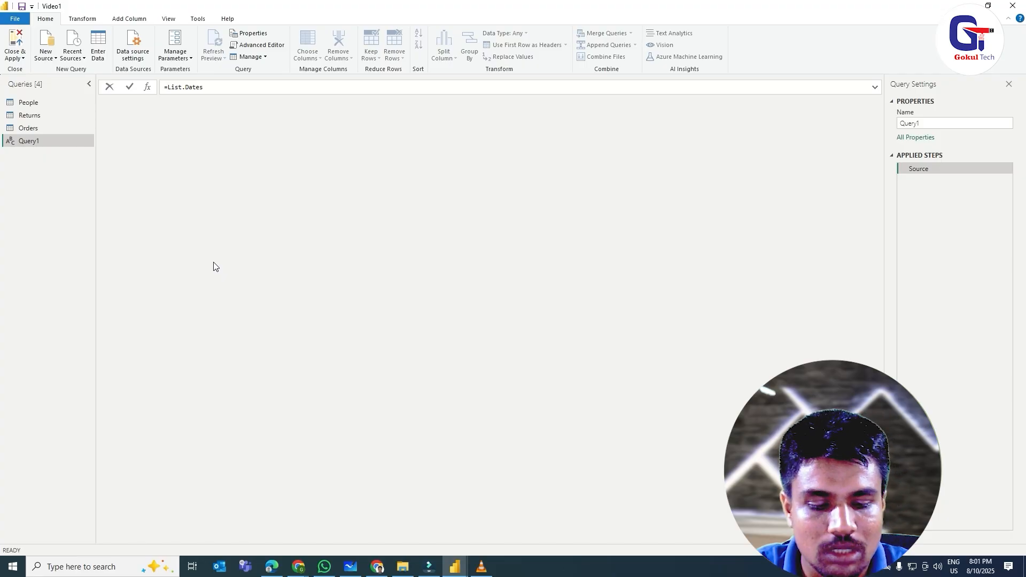
type("(")
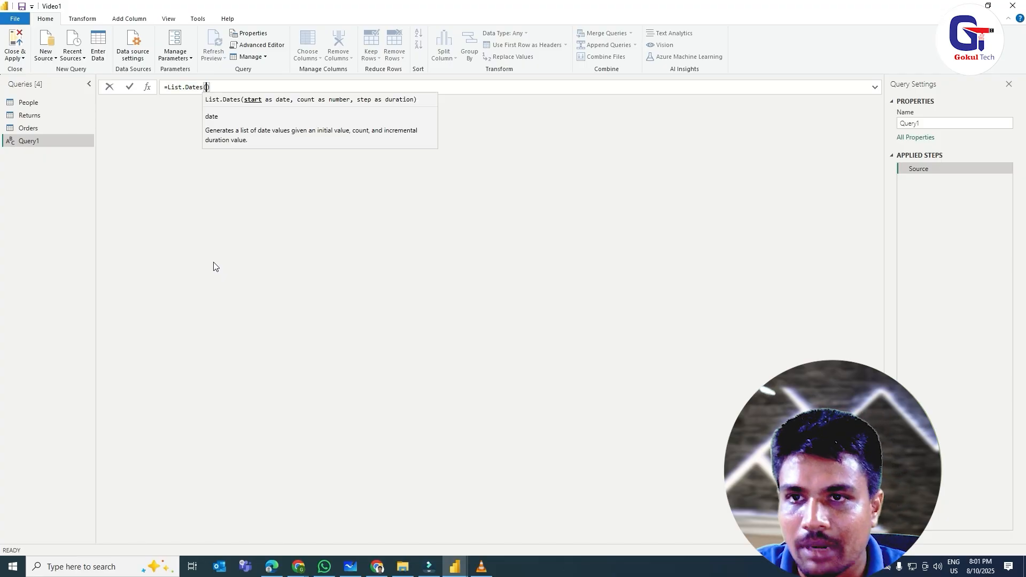
- Enter #date(2024,1,1) as the start date and 365 as the count in the List.Dates formula
type("#date")
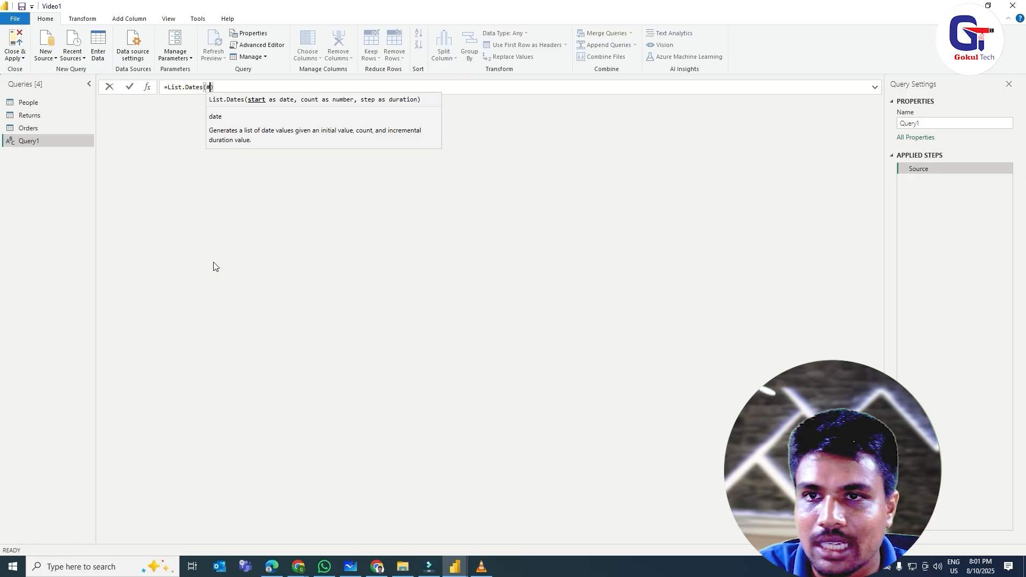
type("(")
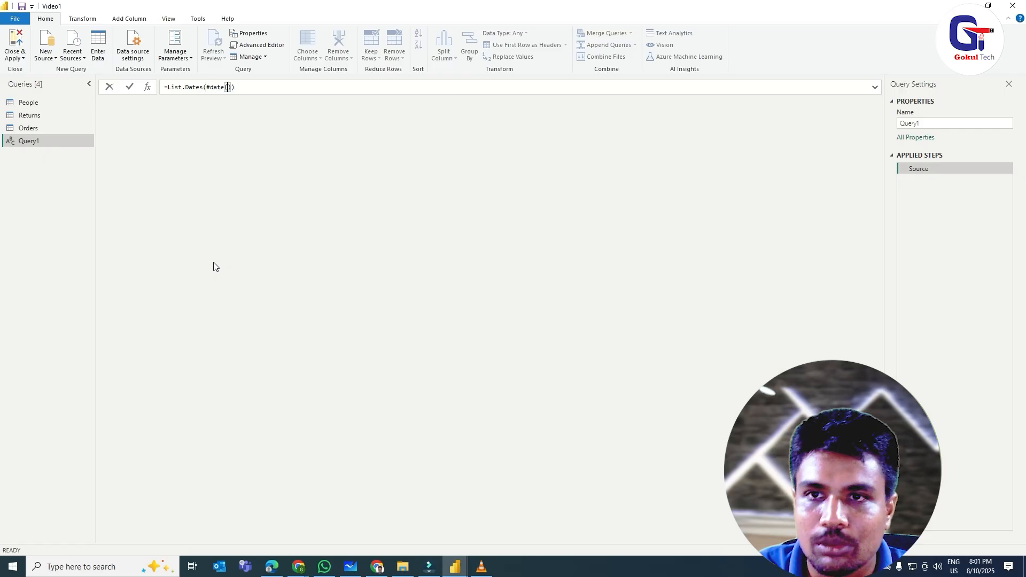
type("2024")
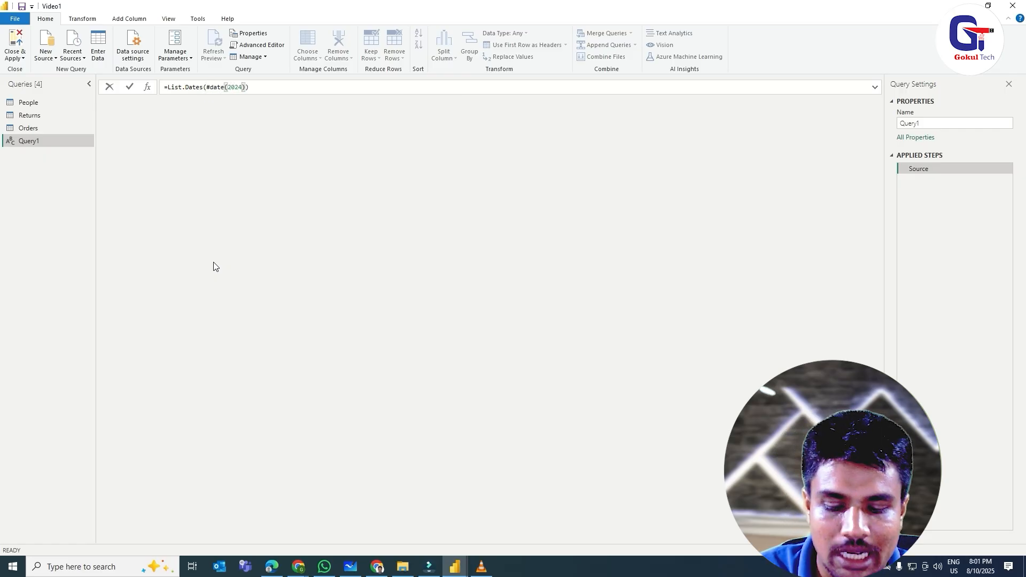
type(",1,1")
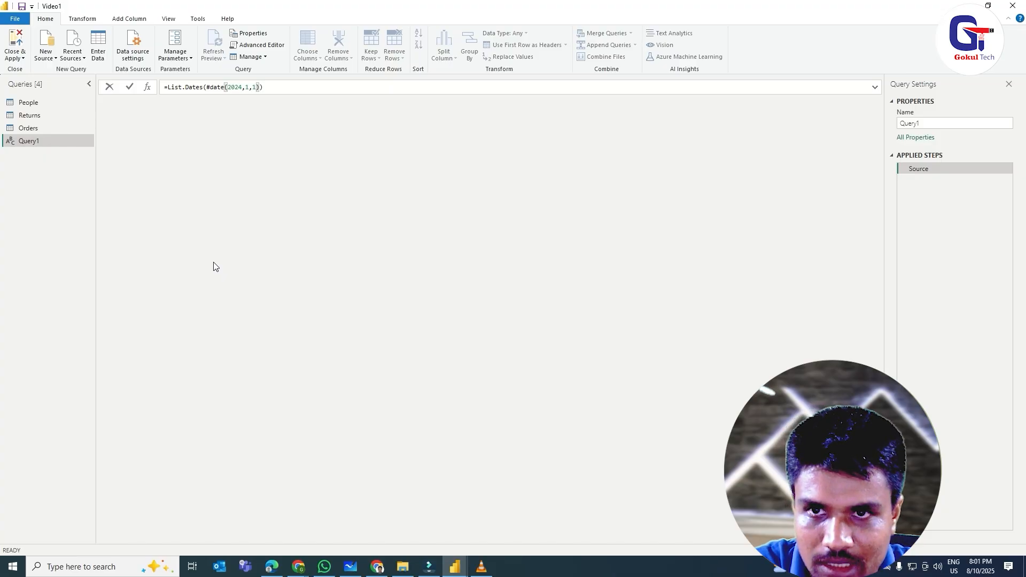
key("Right")
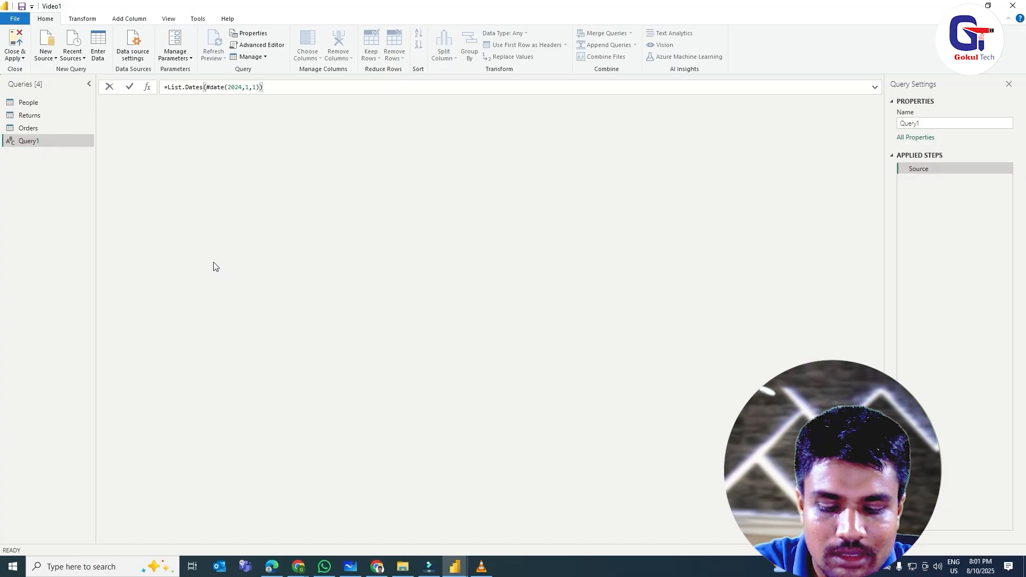
type(", 36")
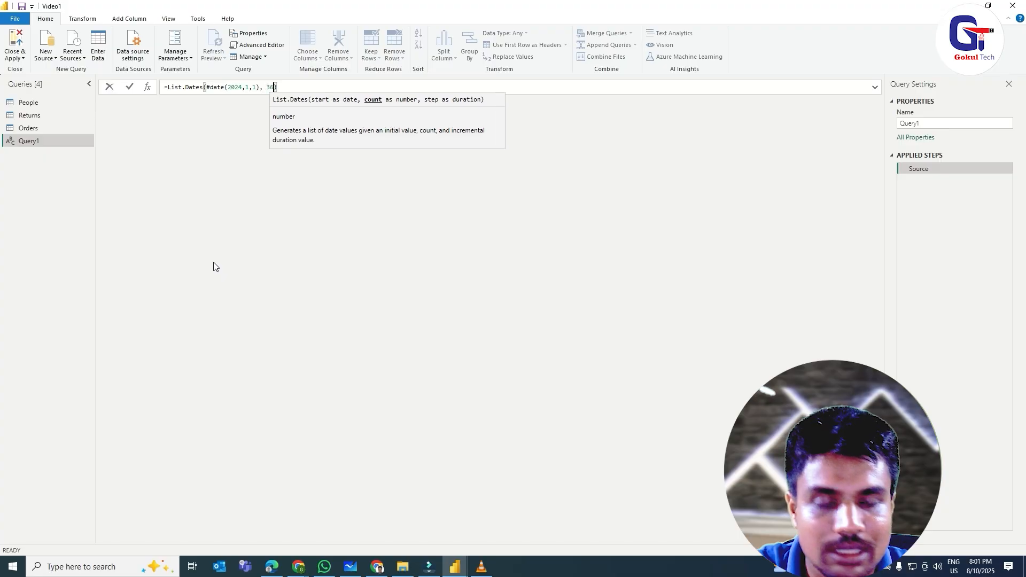
type("5")
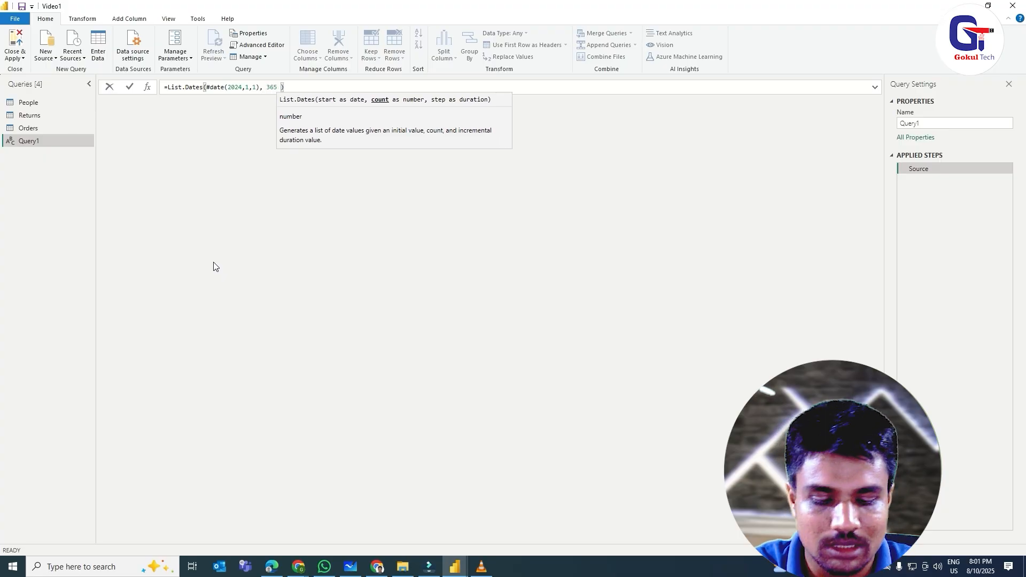
key("BackSpace")
- Add #duration(5,0,0,0) as the step argument of List.Dates and commit the formula to generate the date list
type(", #")
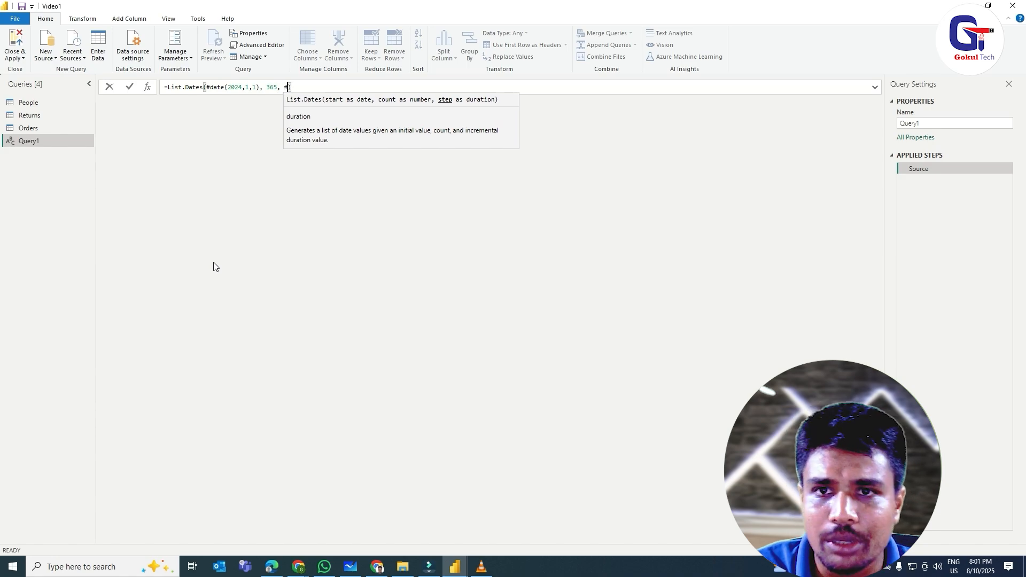
type("durat")
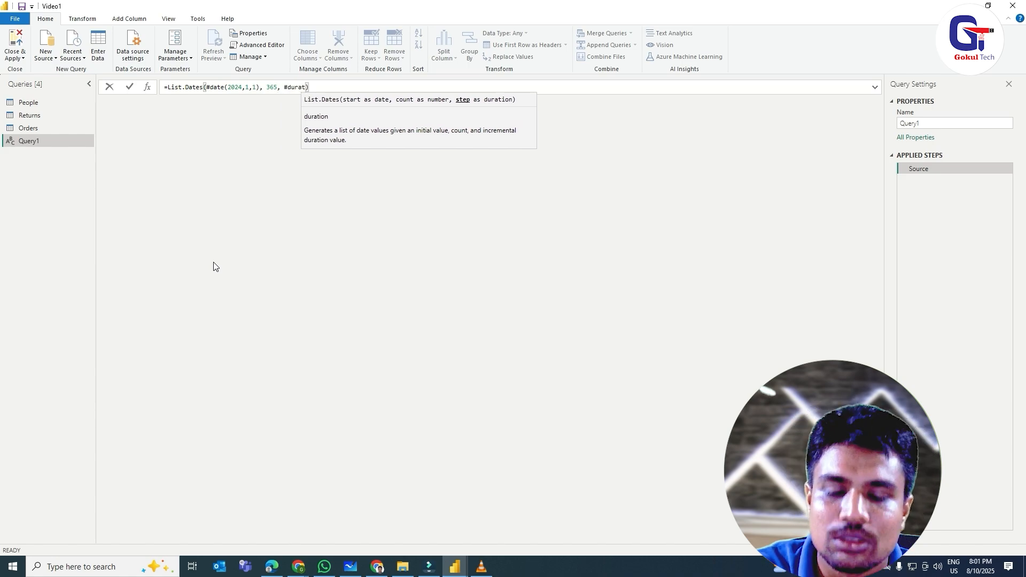
type("ion(")
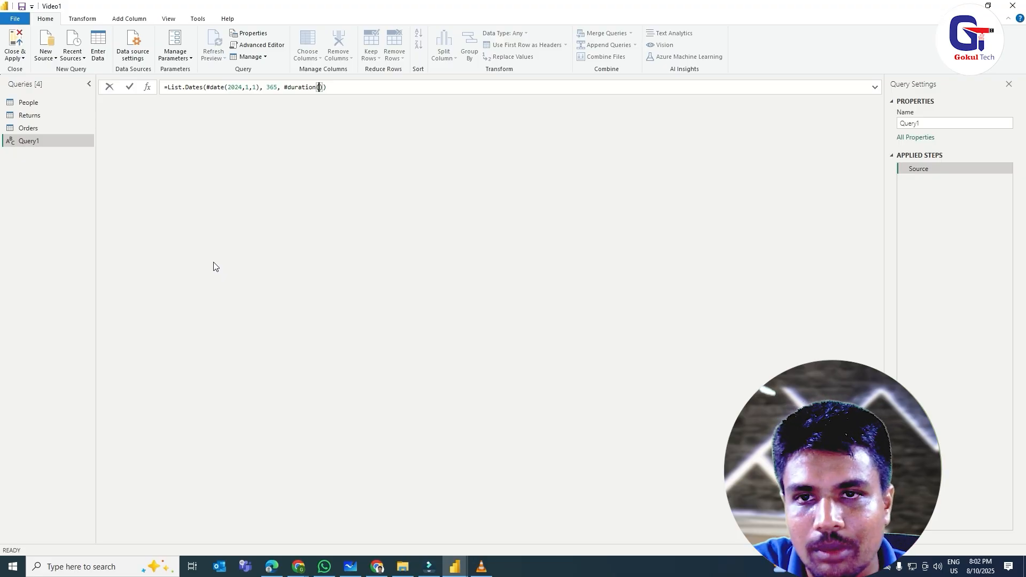
type("5")
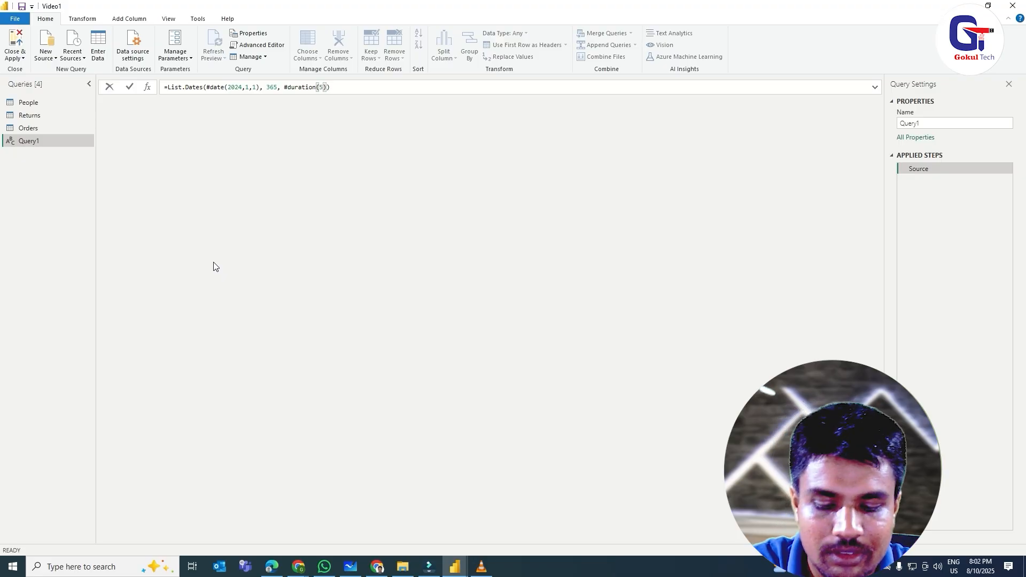
type(",0,0,")
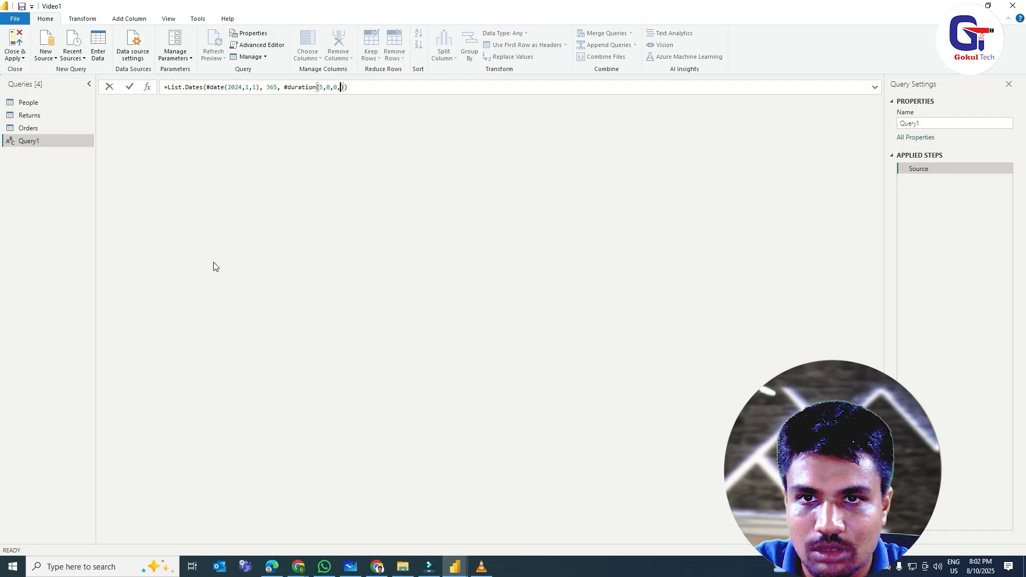
type("0")
key("Right")
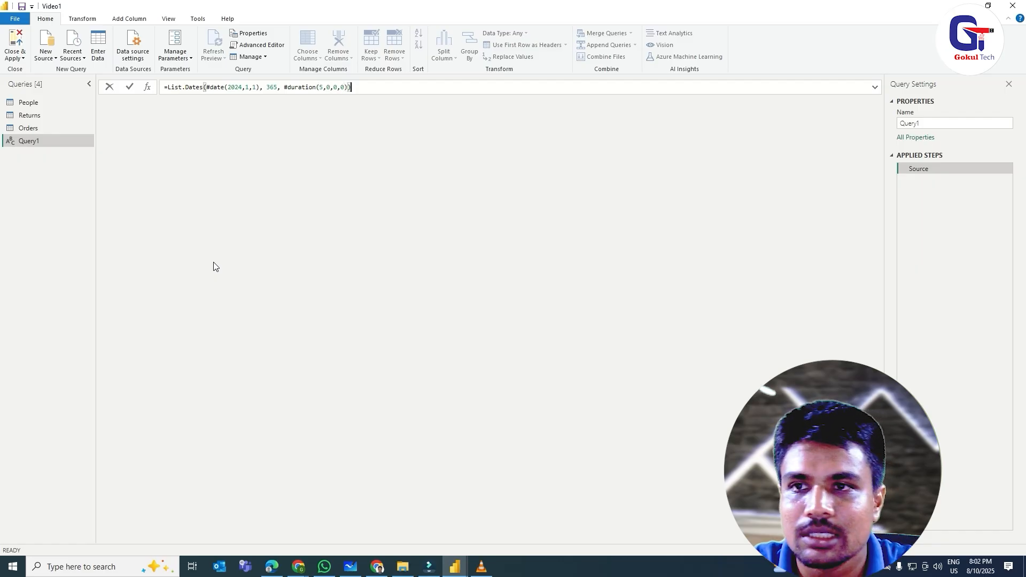
left_click(130, 87)
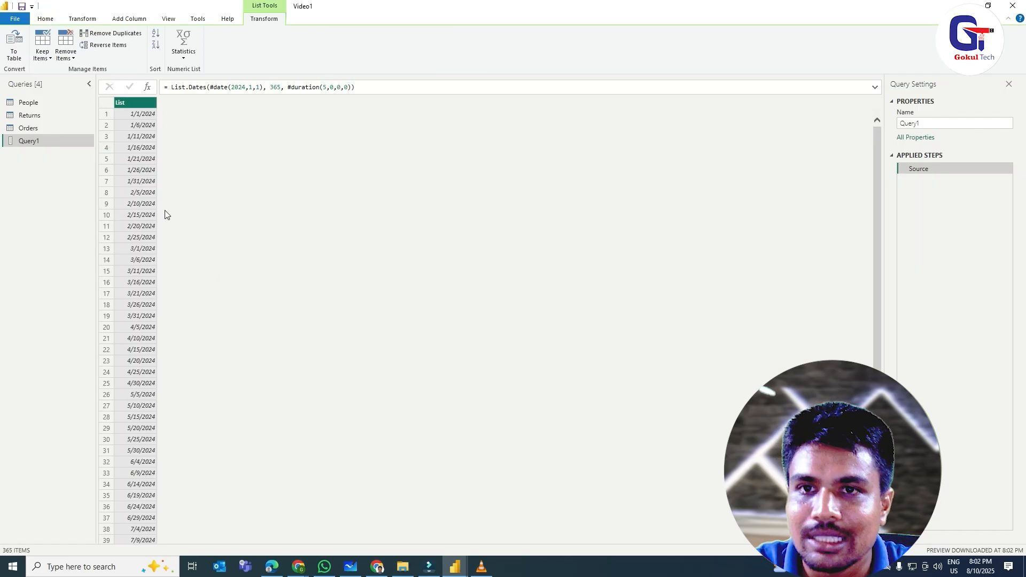
- Convert the date list to a table with delimiter None and extra columns shown as errors
left_click(12, 41)
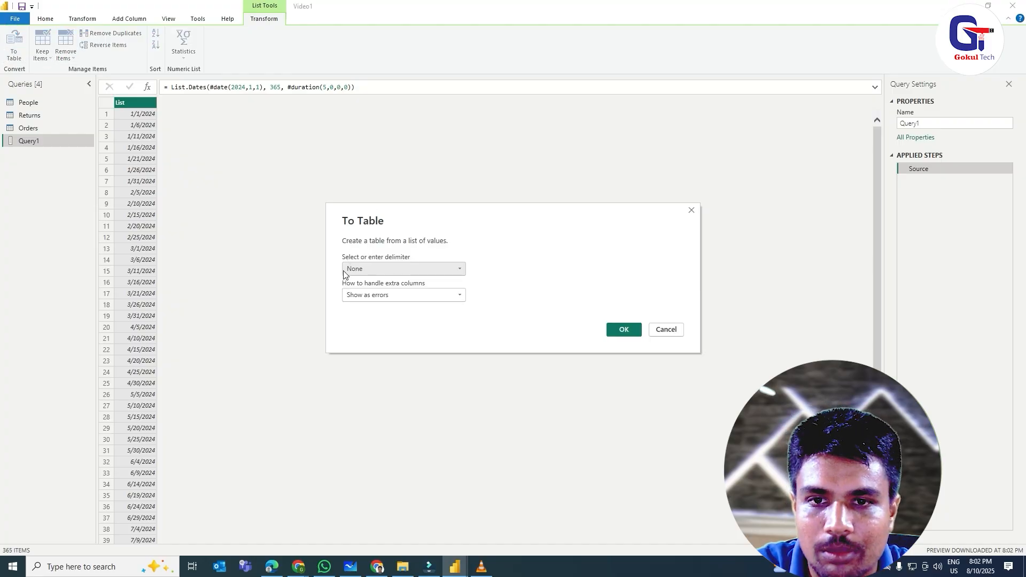
left_click(458, 270)
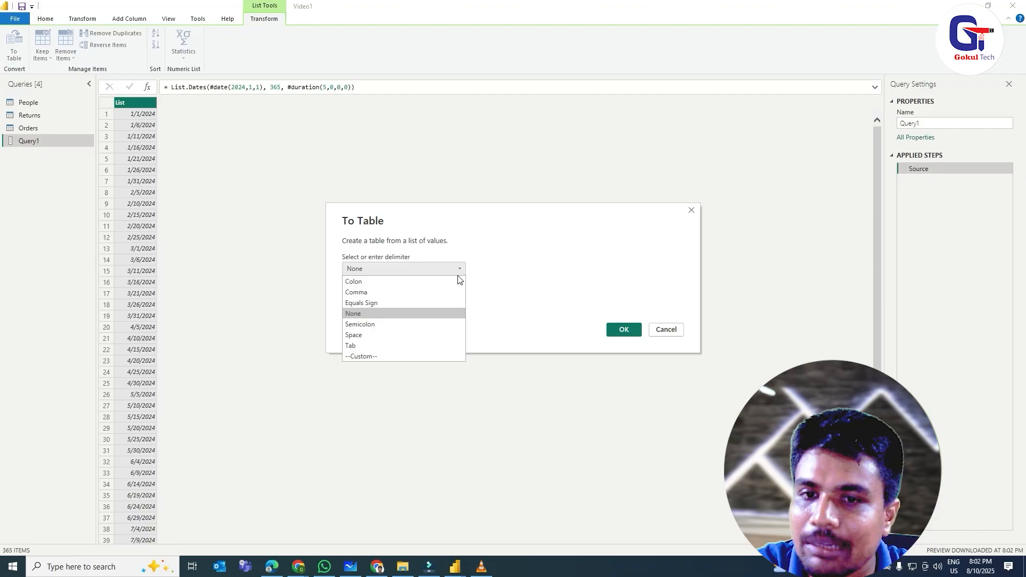
left_click(406, 314)
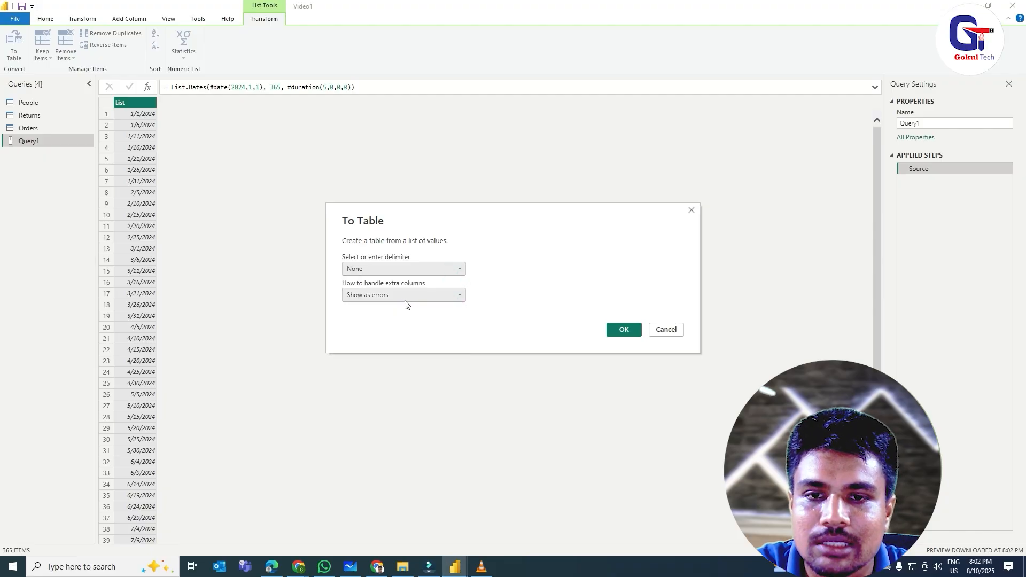
left_click(623, 328)
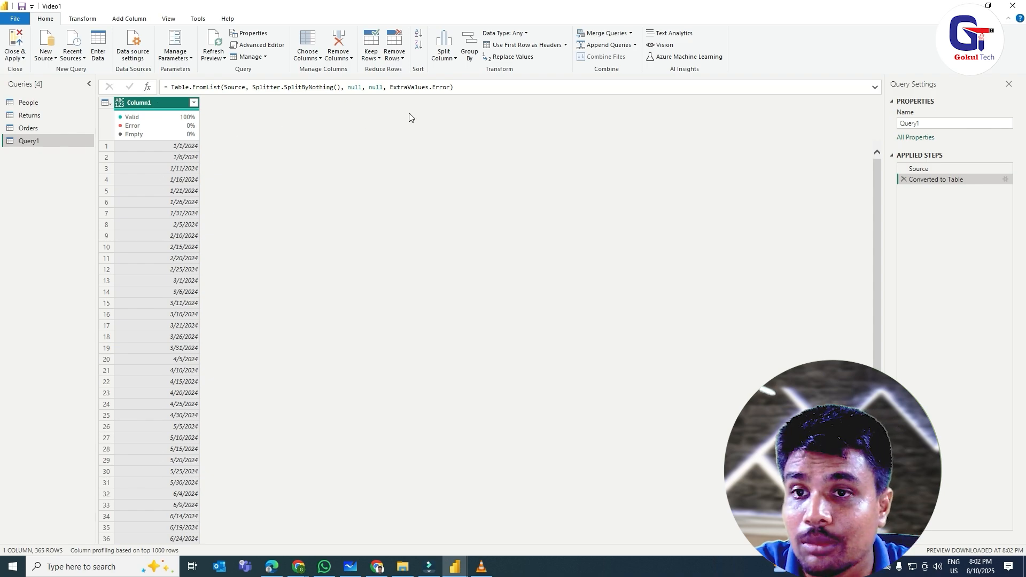
- Sort Column1 in descending order to check the latest dates, and re-sort it in ascending order
left_click(194, 103)
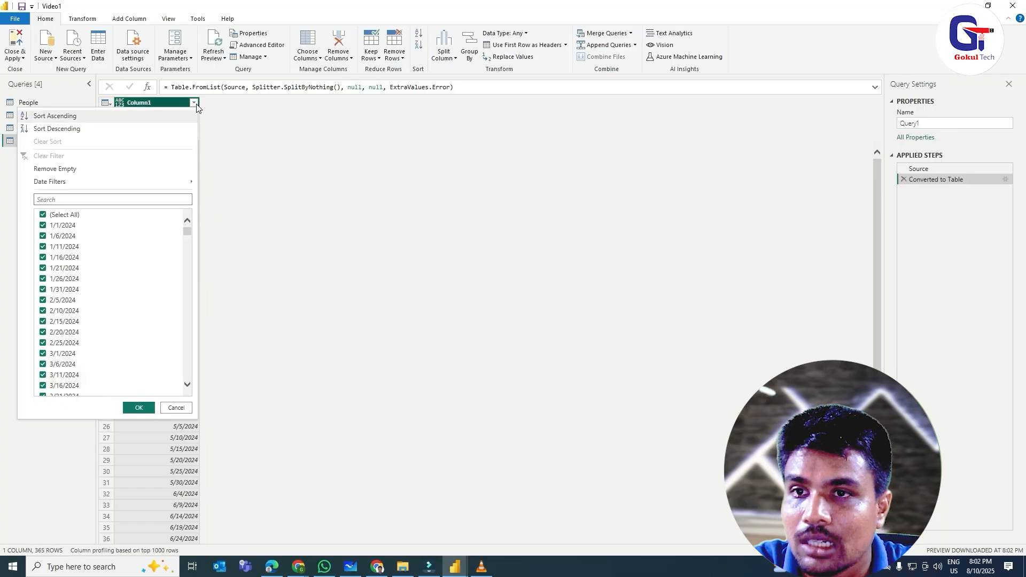
left_click(109, 130)
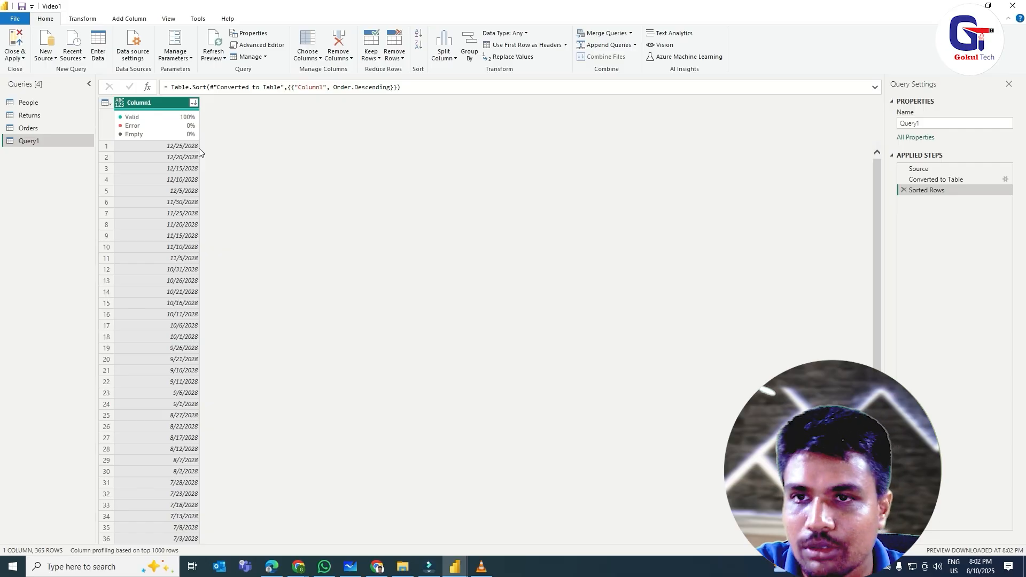
left_click(194, 102)
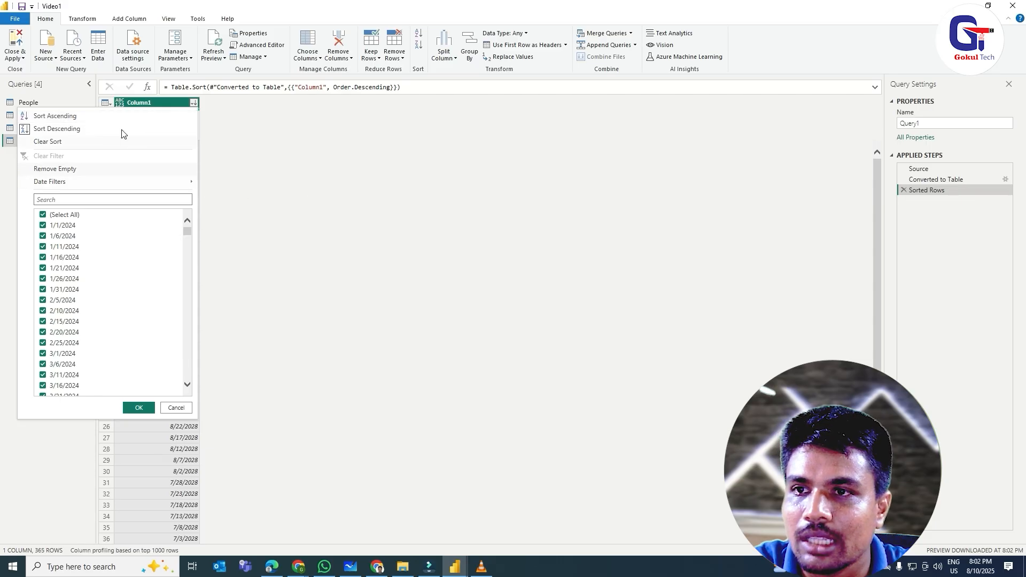
left_click(105, 115)
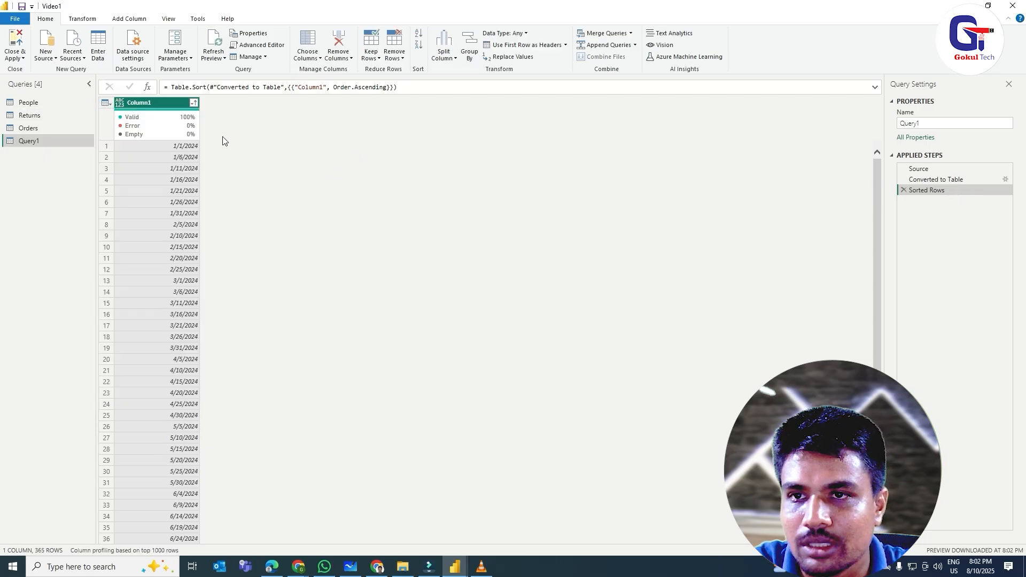
- Rename Column1 to Date and set its data type to Date
double_click(156, 103)
type("Date")
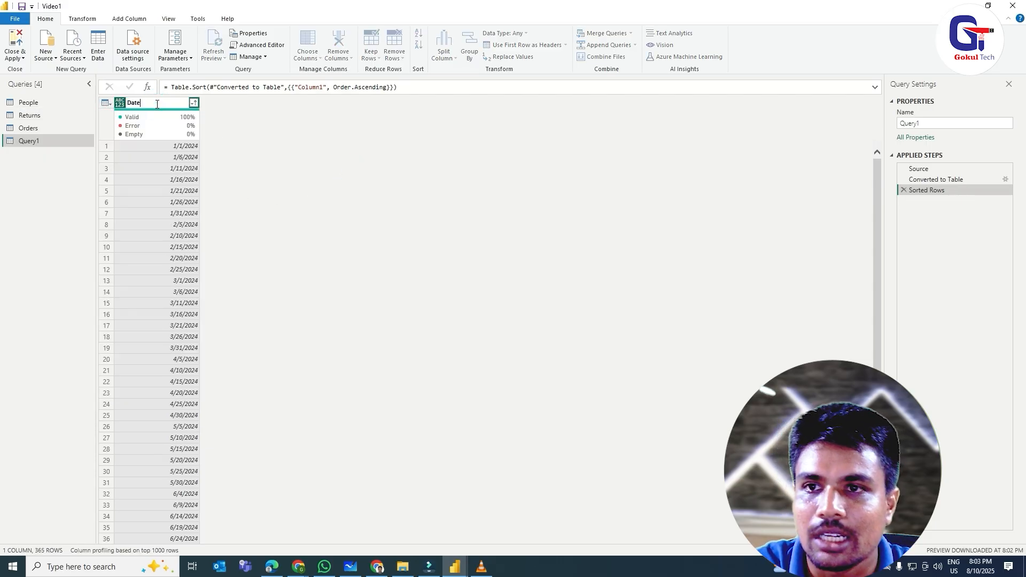
key("Return")
left_click(121, 103)
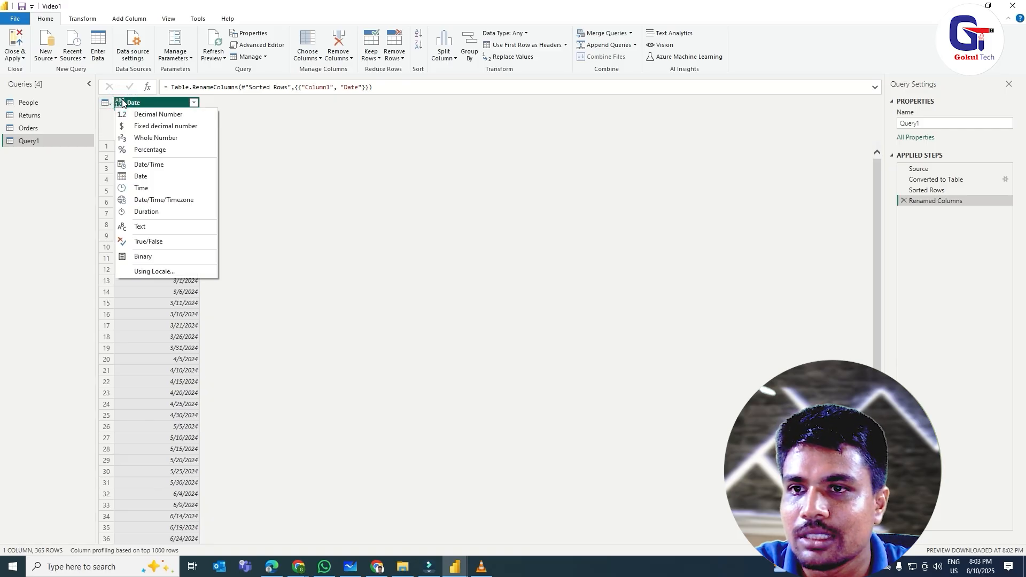
left_click(136, 176)
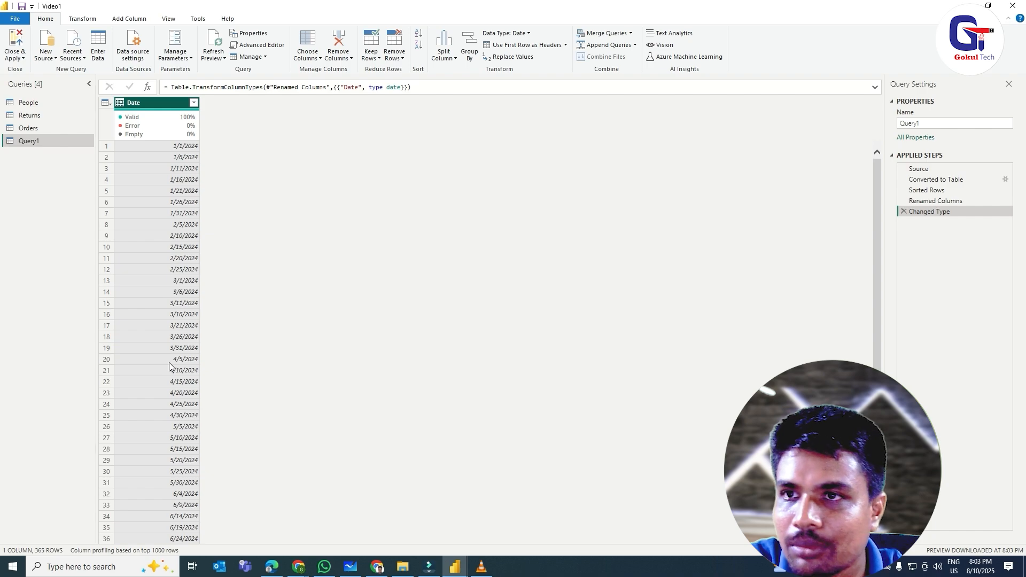
- Duplicate the Date column and rename the copy to Week
left_click(99, 20)
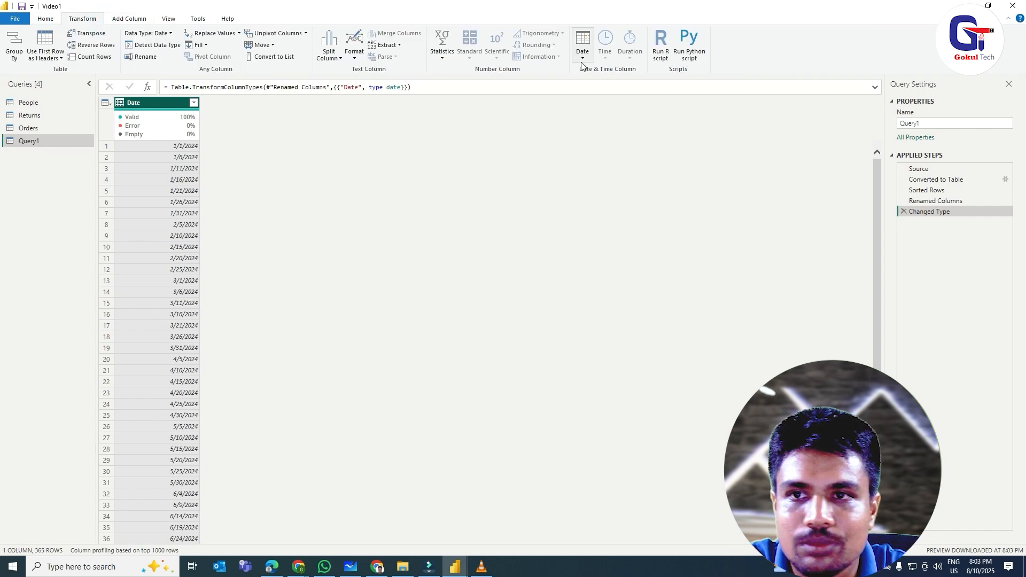
right_click(147, 104)
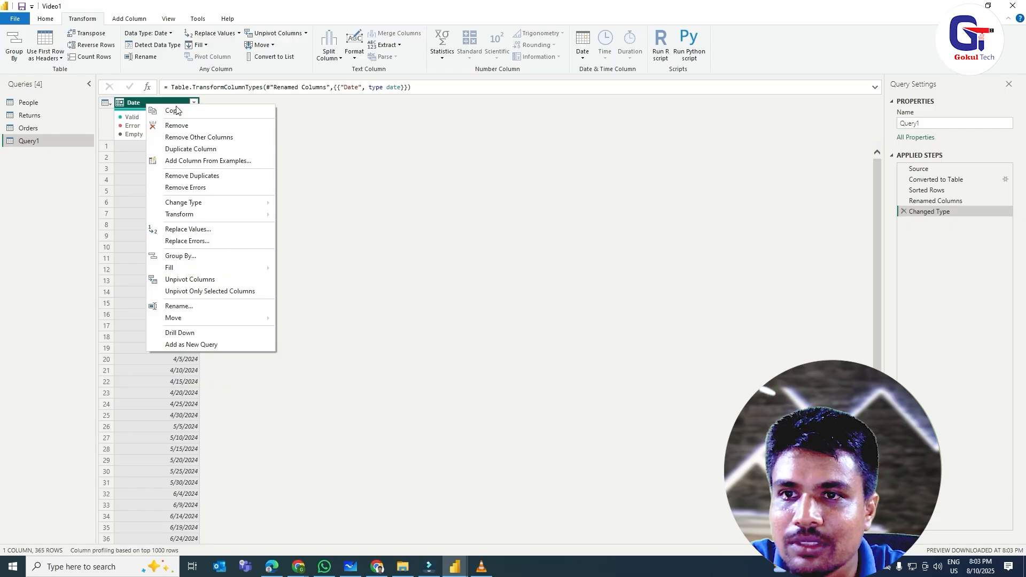
left_click(198, 152)
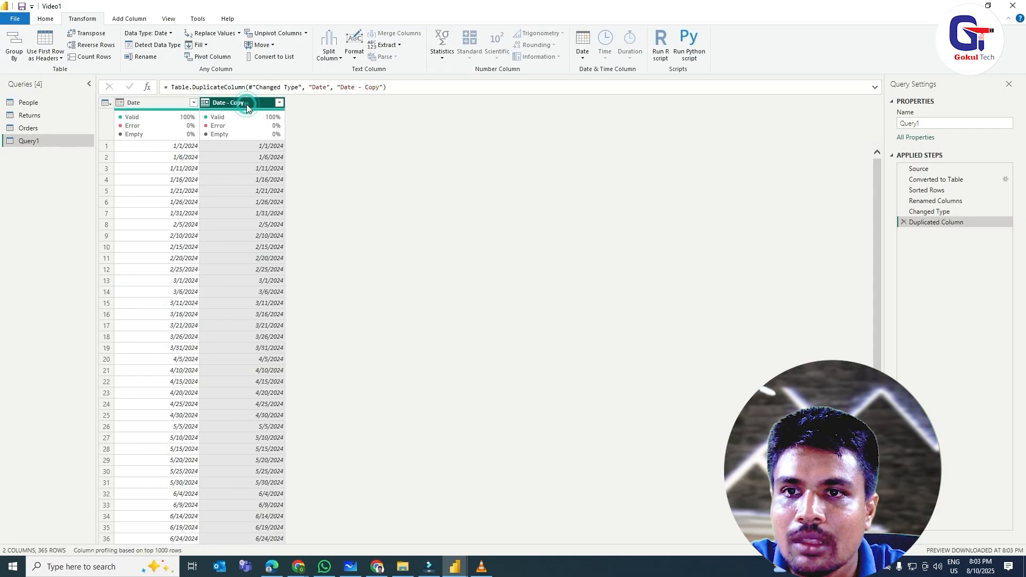
double_click(247, 103)
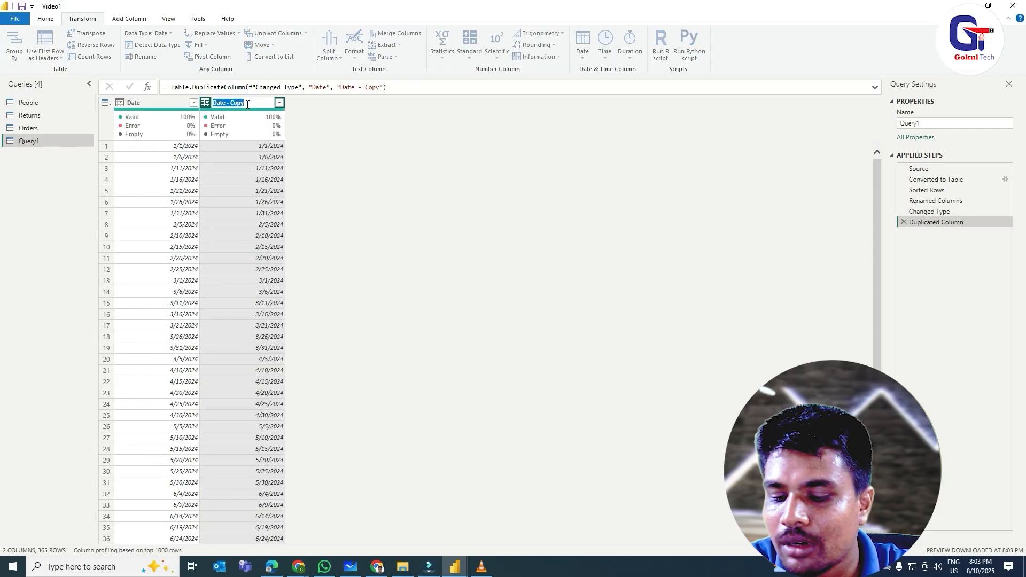
type("Week")
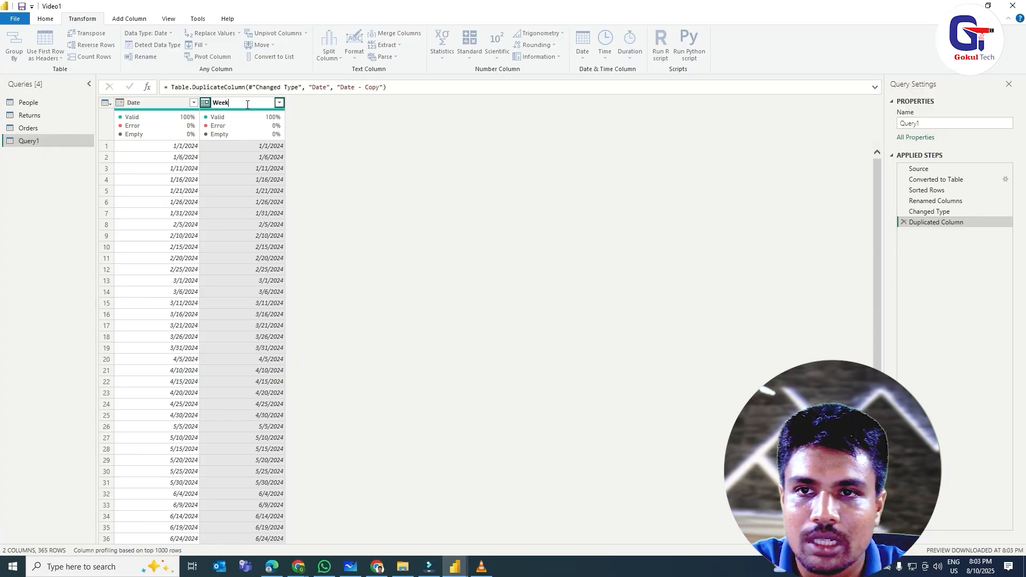
key("Return")
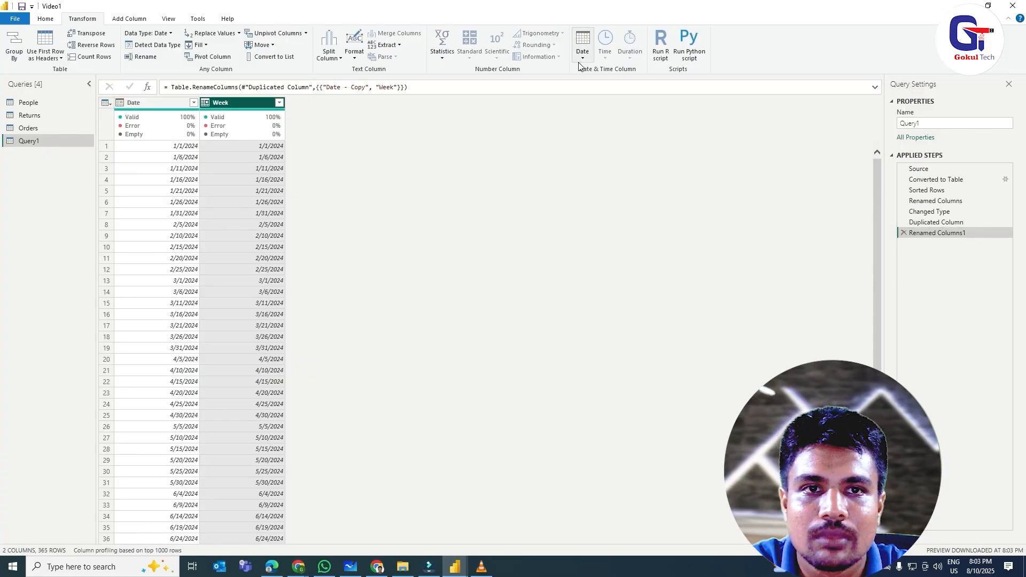
- Transform the Week column's dates to Start of Week
left_click(583, 60)
mouse_move(605, 141)
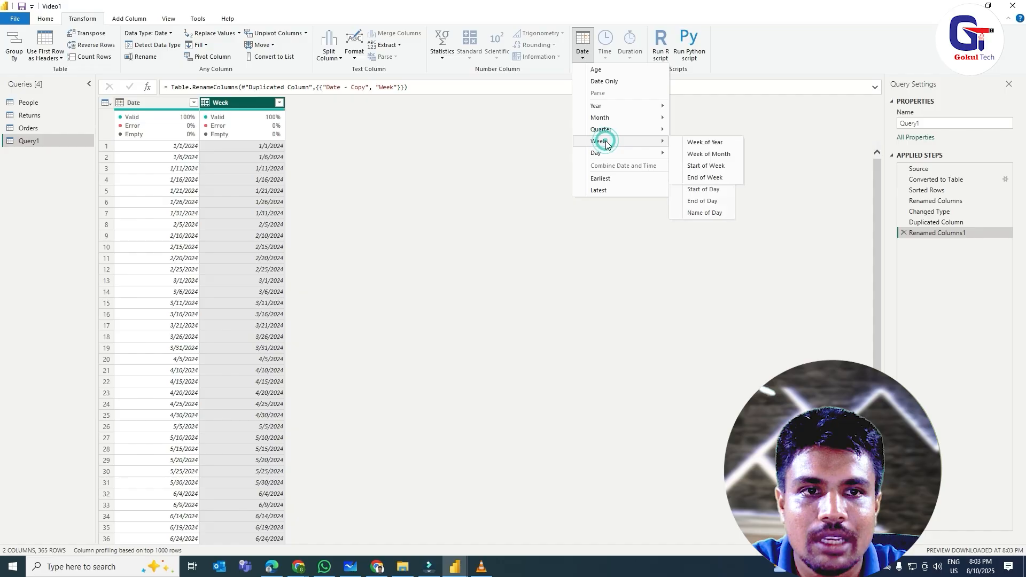
left_click(704, 165)
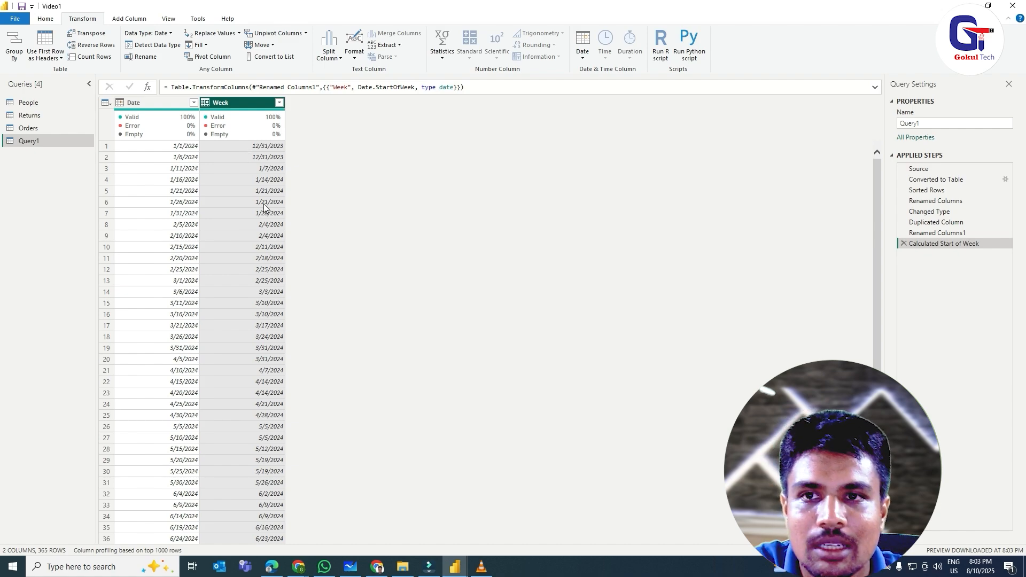
- Duplicate the Date column again and transform the copy to Name of Month
right_click(237, 106)
left_click(155, 105)
right_click(155, 105)
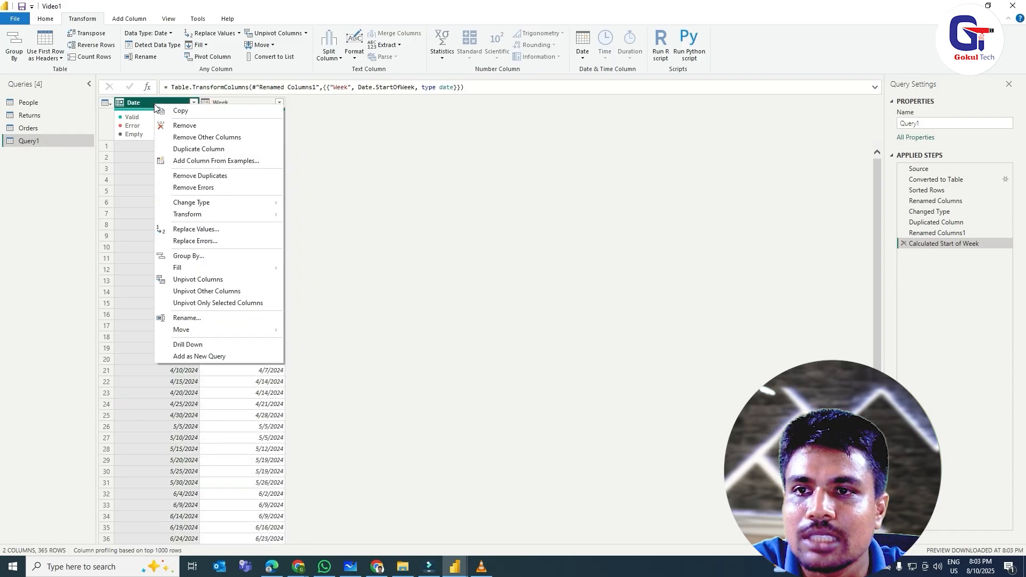
left_click(183, 153)
left_click(582, 48)
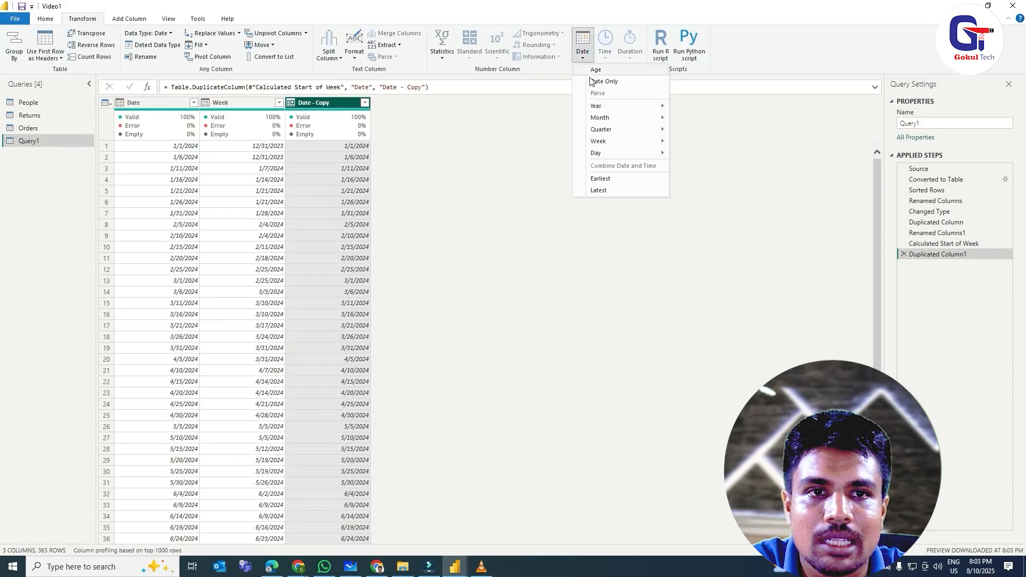
mouse_move(603, 122)
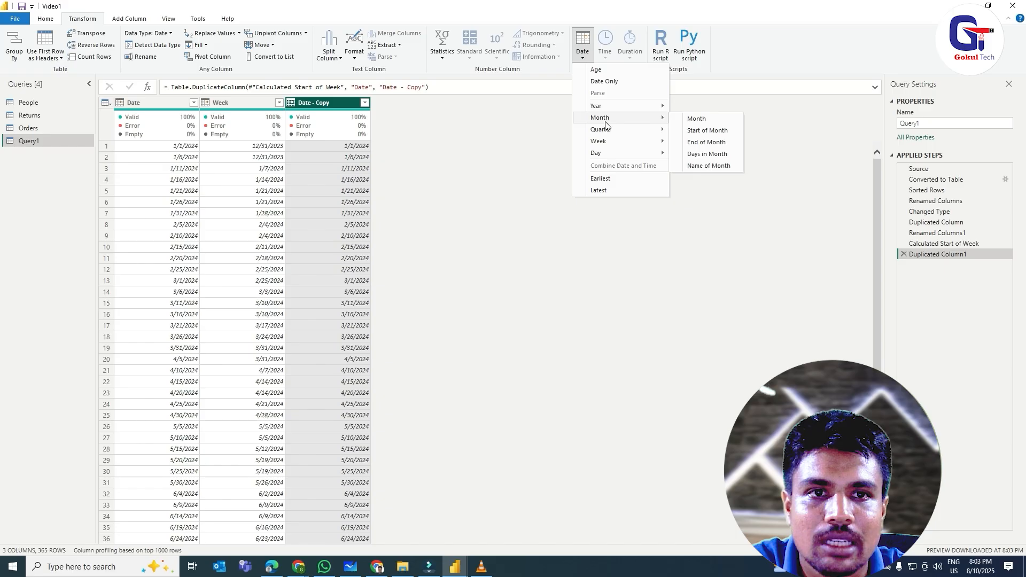
left_click(692, 166)
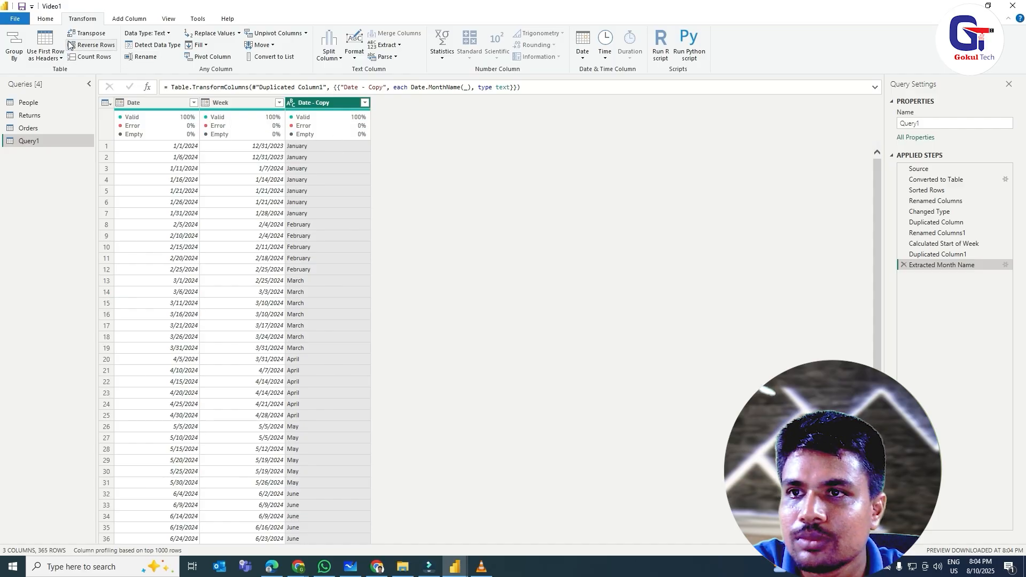
- Close the query editor and apply its changes, and narrow and reposition the Ship Date table visual on the report page
left_click(54, 19)
left_click(15, 43)
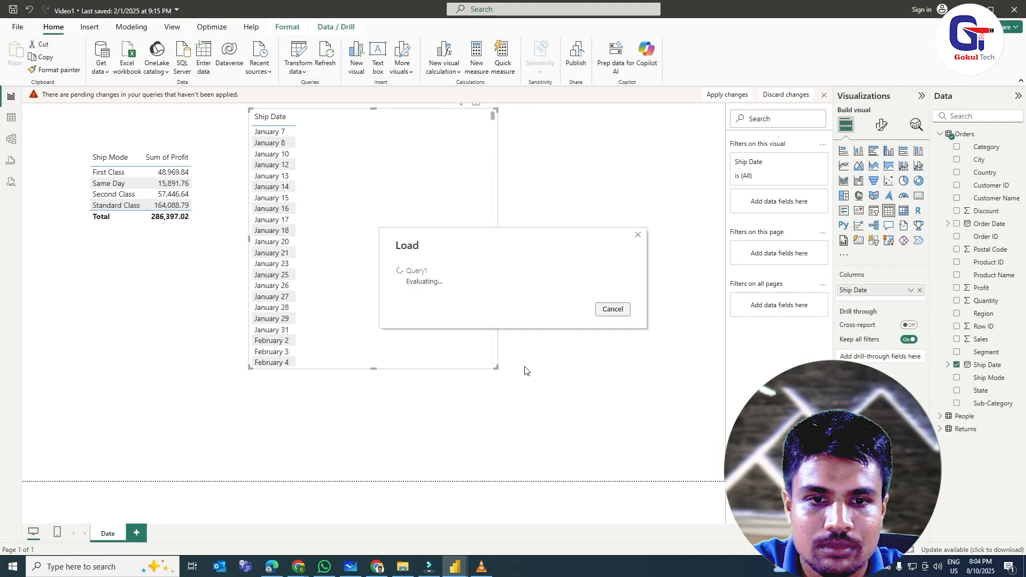
left_click_drag(386, 235, 294, 299)
left_click_drag(274, 101, 279, 171)
left_click(541, 188)
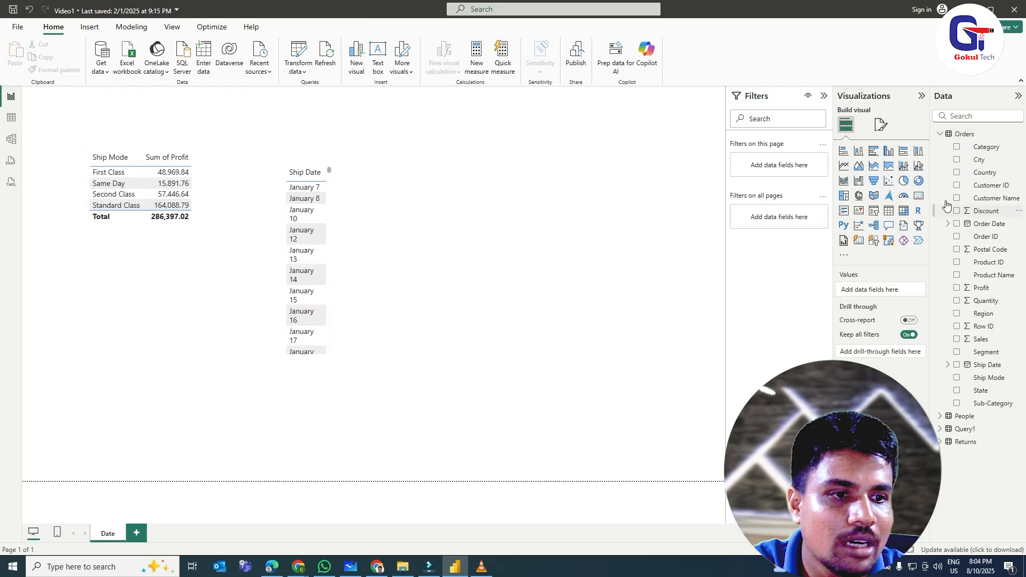
- Collapse the Orders table's field list and rename the Query1 table to Date_table
left_click(941, 134)
left_click(964, 159)
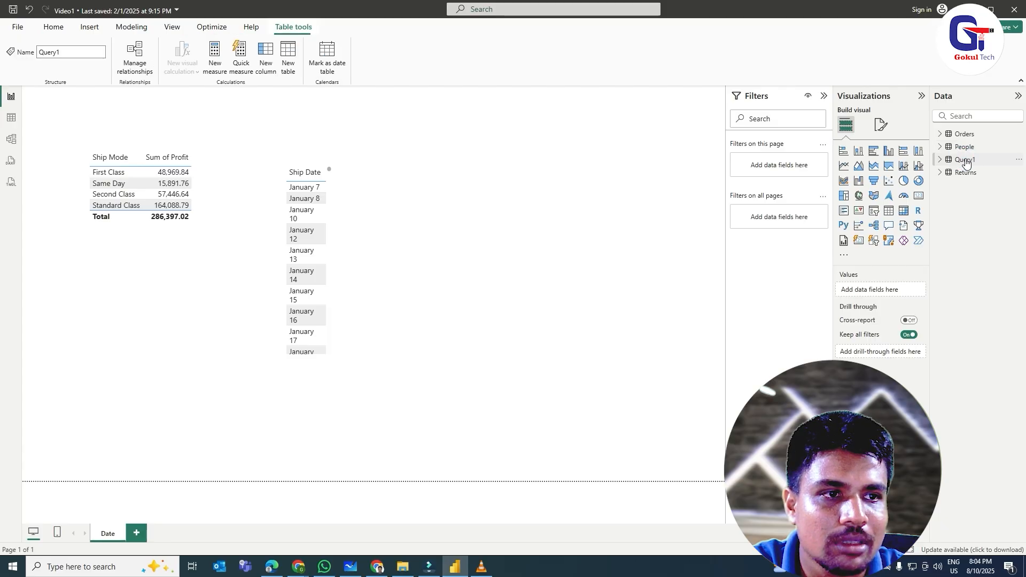
double_click(966, 159)
type("Date")
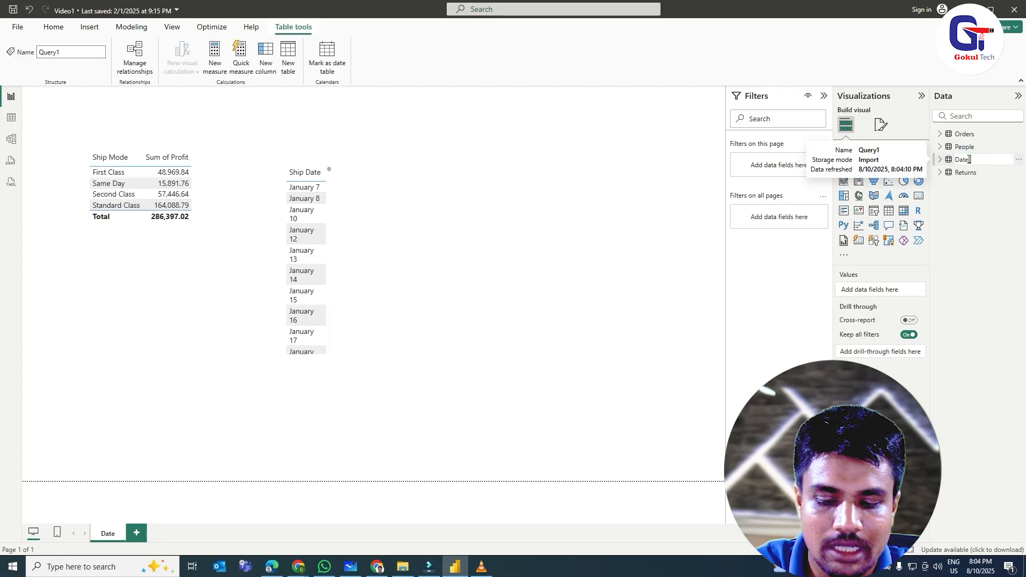
type(" table")
key("Return")
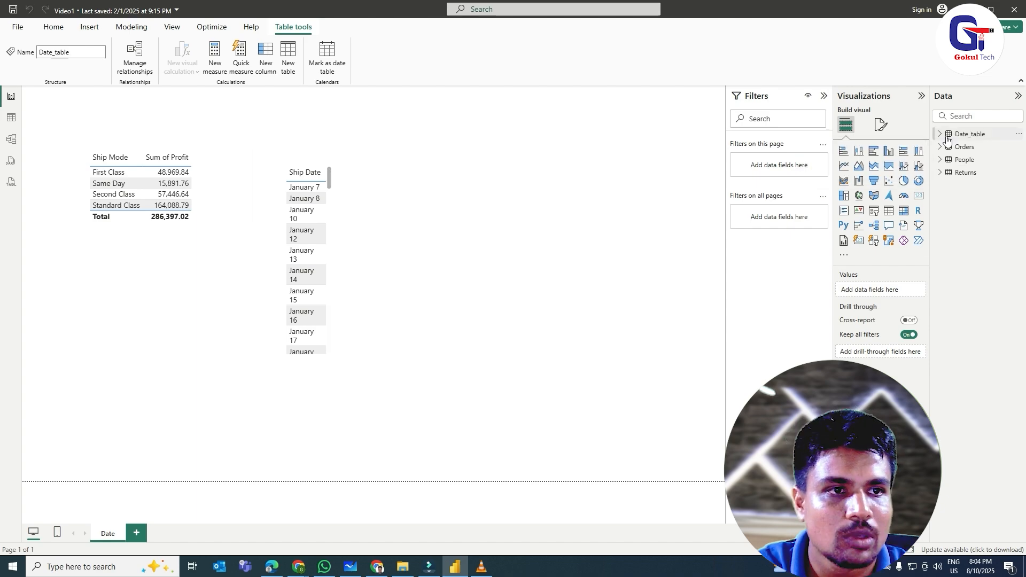
- Add Date_table's Week field to the report canvas as a new table visual, using plain Week values instead of the date hierarchy
left_click(941, 134)
left_click(981, 173)
left_click_drag(981, 173, 572, 182)
left_click(909, 292)
left_click(898, 337)
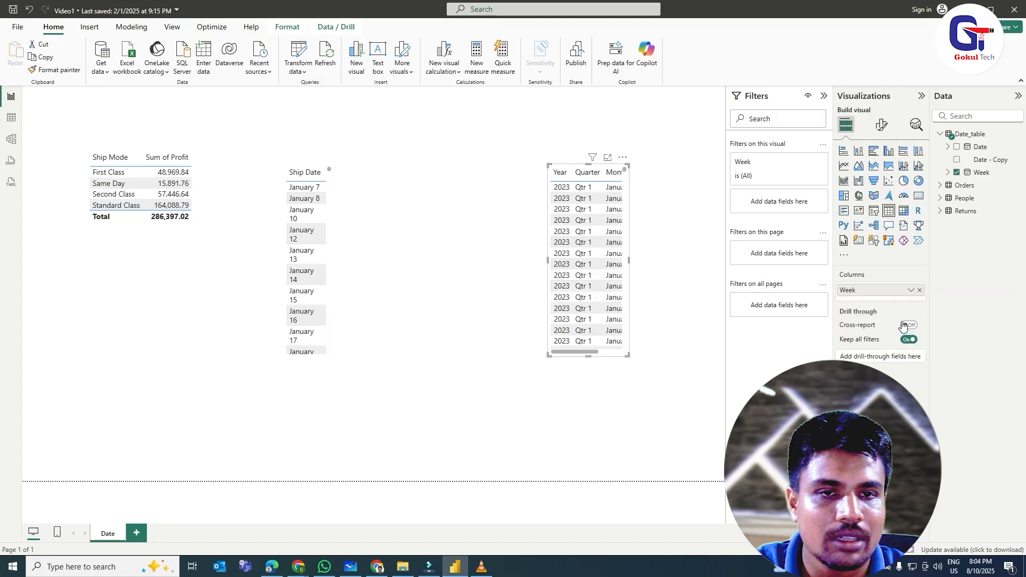
- Resize the Week table visual to sit beside the Ship Date table, extending it downward and trimming its spare width
left_click_drag(547, 260, 381, 262)
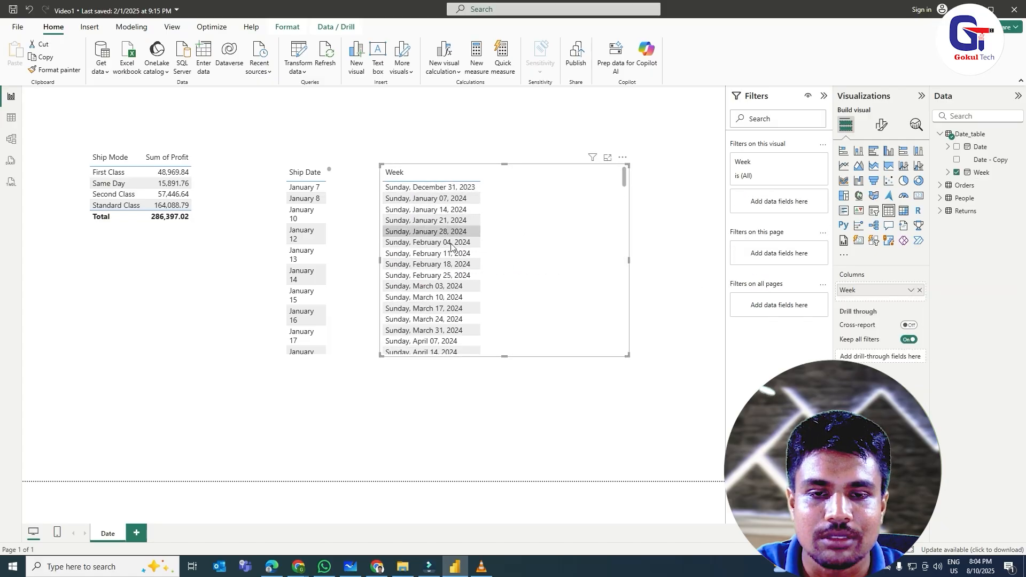
left_click_drag(504, 357, 506, 386)
left_click_drag(500, 455, 497, 465)
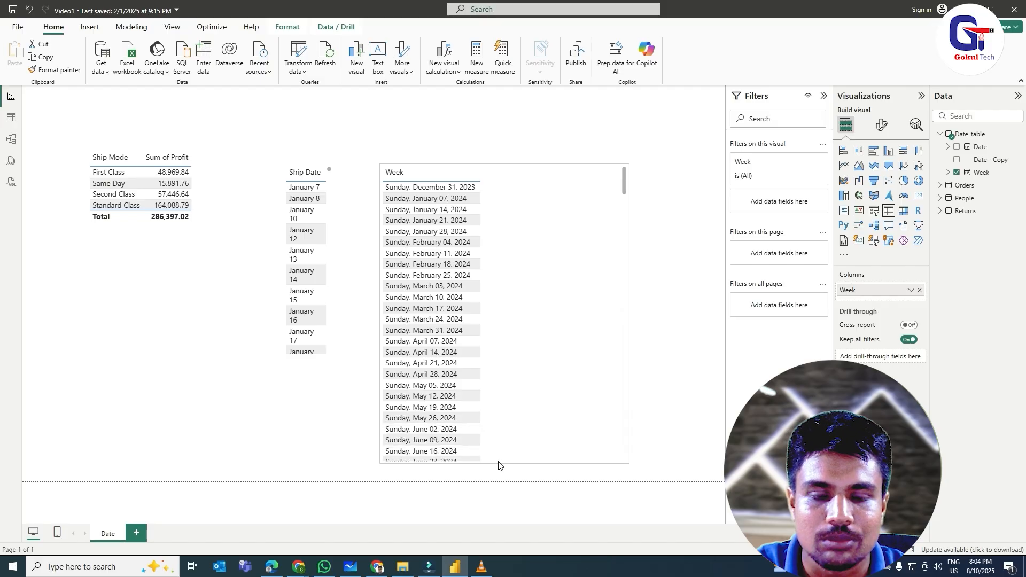
left_click_drag(630, 309, 524, 337)
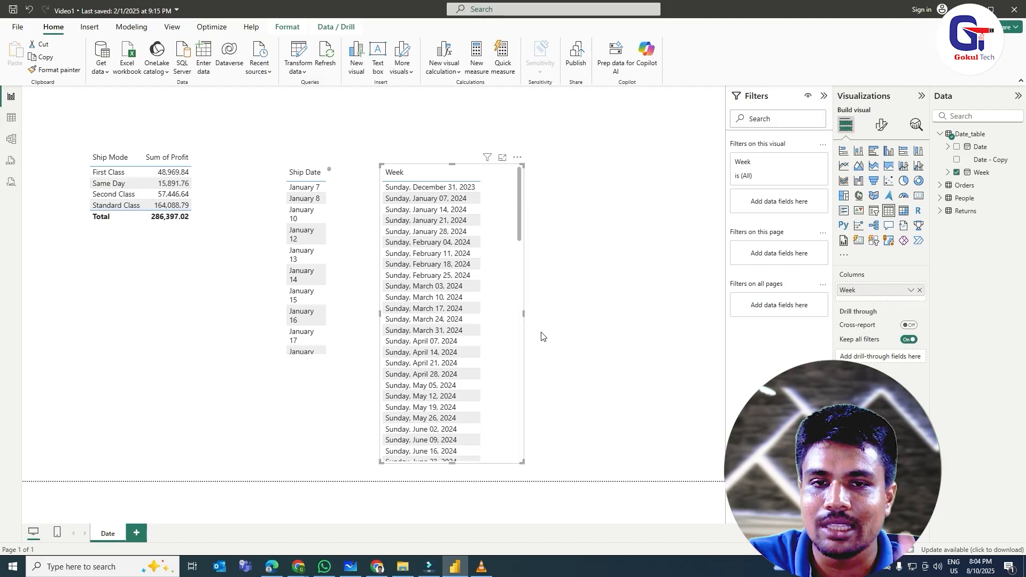